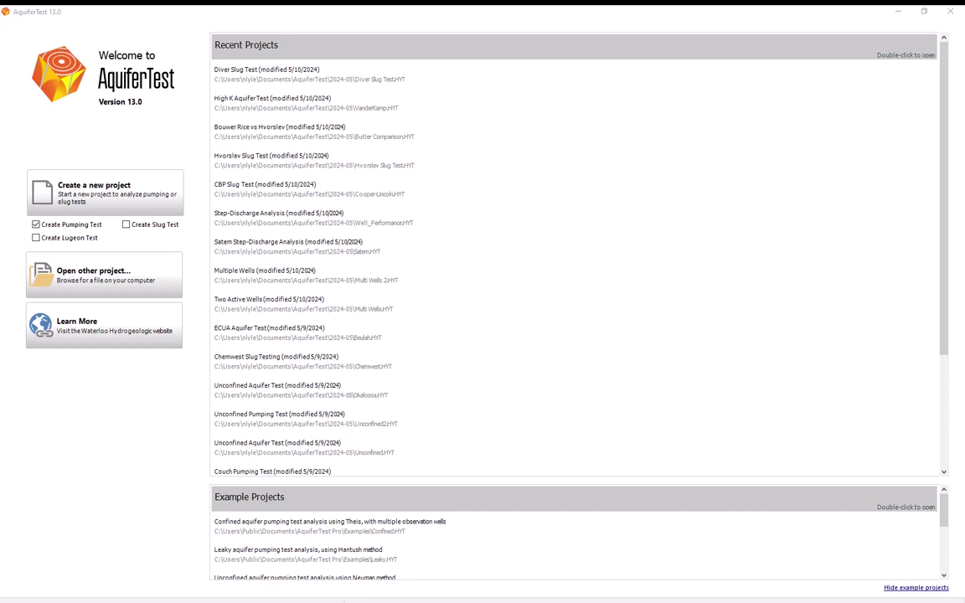
Step: From the welcome screen, create a new project with Create Pumping Test kept checked
{"action": "left_click", "coordinate": [147, 141]}
{"action": "left_click", "coordinate": [74, 197]}
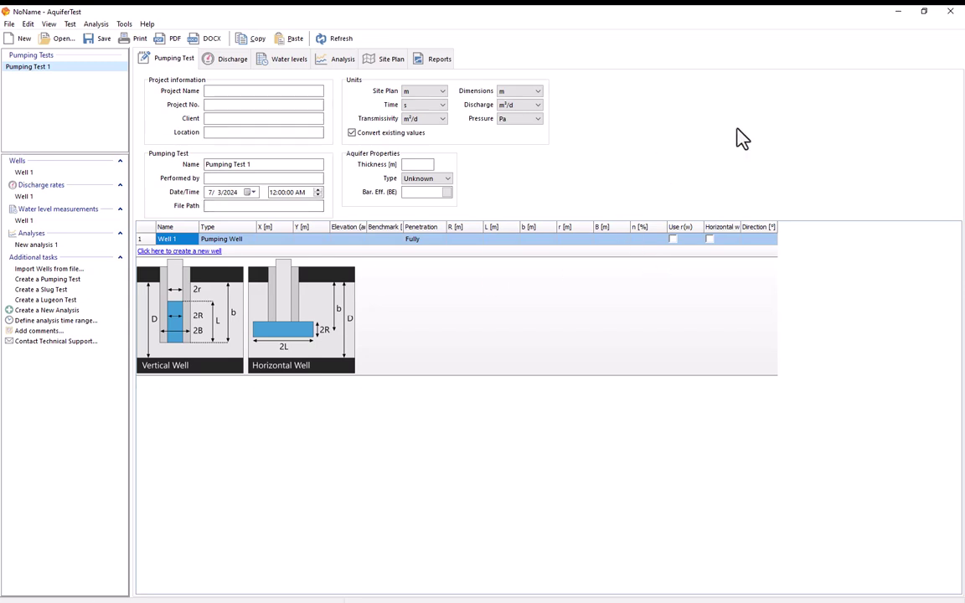
{"action": "left_click", "coordinate": [10, 24]}
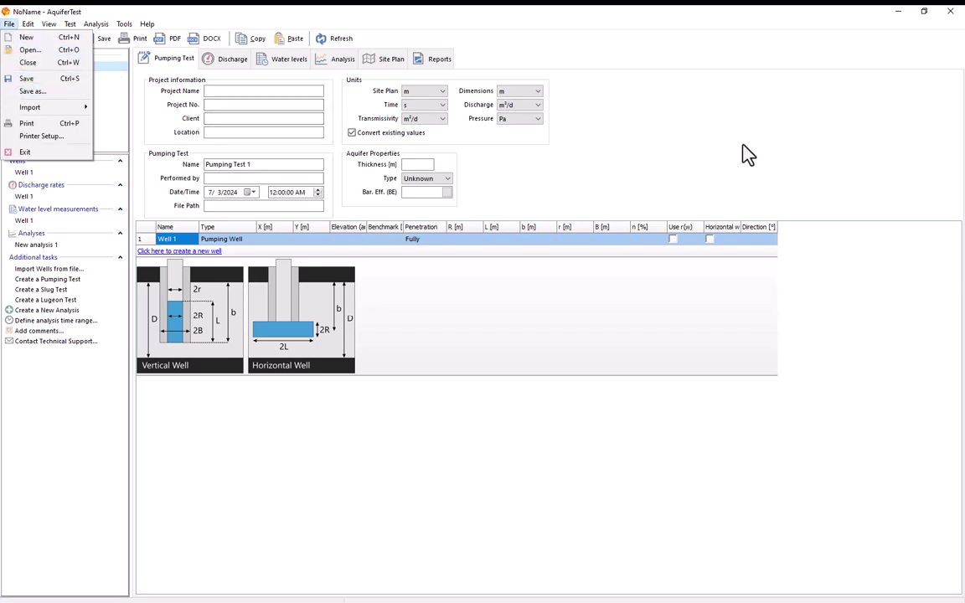
{"action": "left_click", "coordinate": [734, 181]}
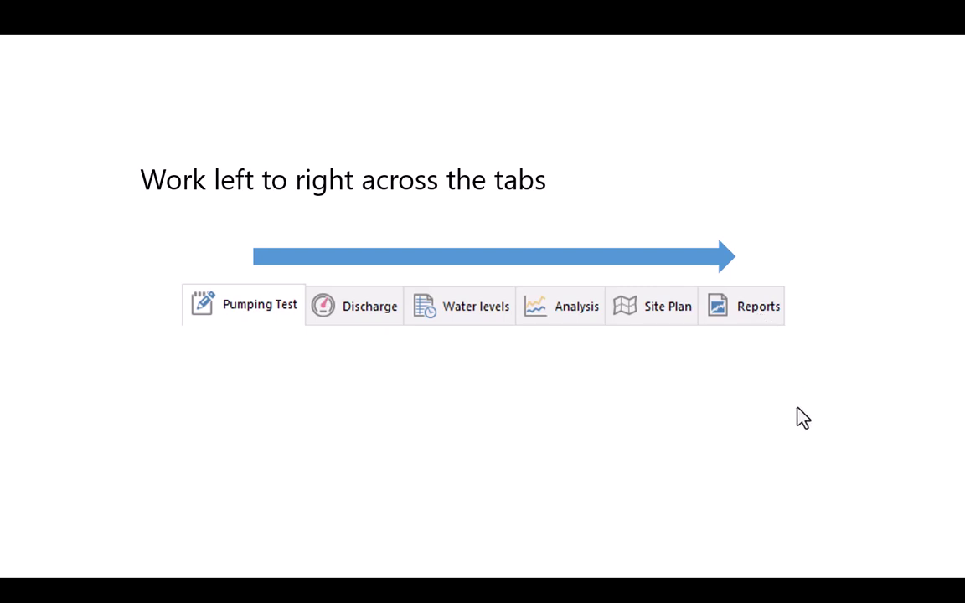
Step: Advance the slideshow to the 'Enter pumping test information' slide
{"action": "left_click", "coordinate": [817, 420]}
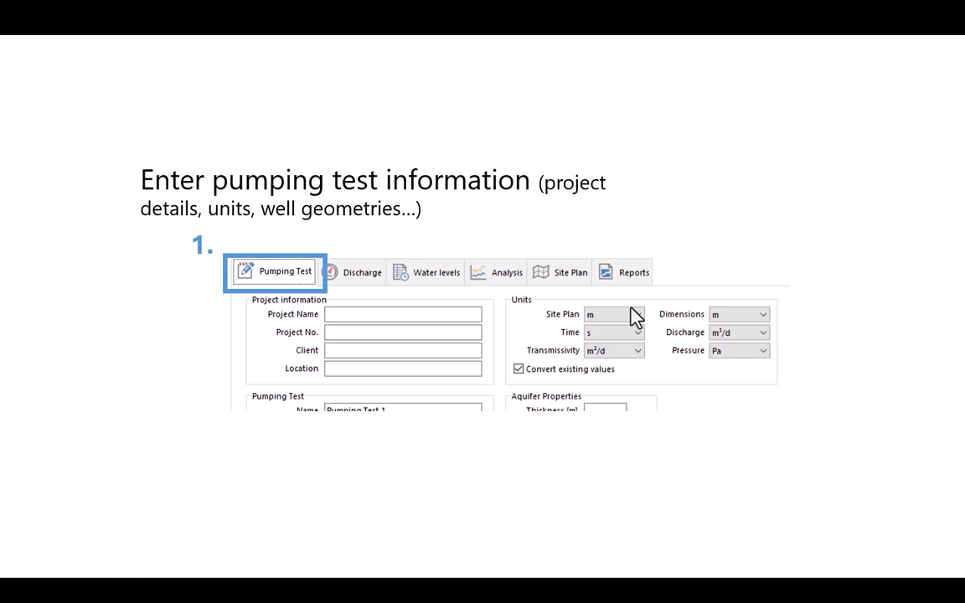
Step: Move past the discharge and water level slides to 'Select an analysis and fit a type curve'
{"action": "key", "text": "Right"}
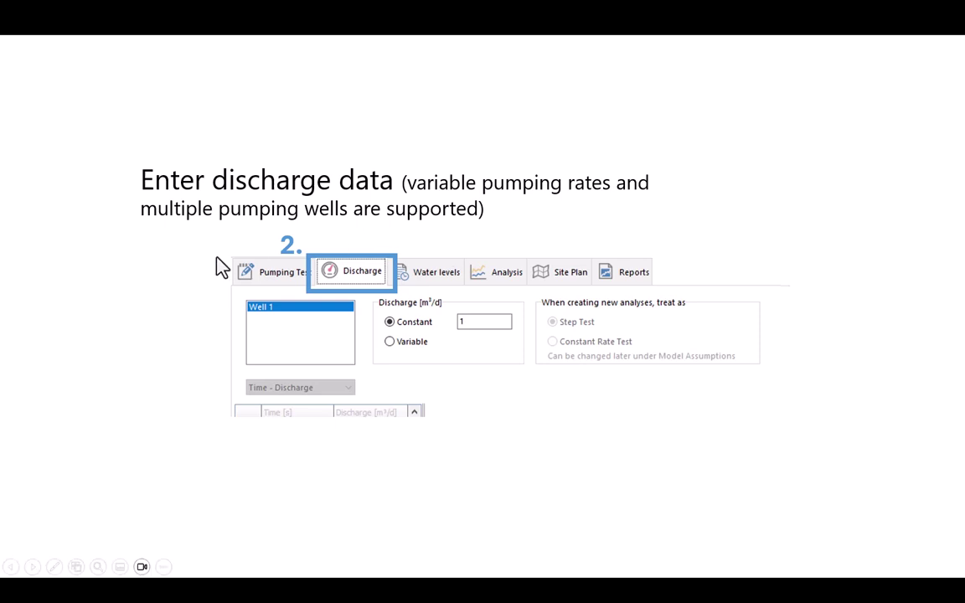
{"action": "left_click", "coordinate": [560, 238]}
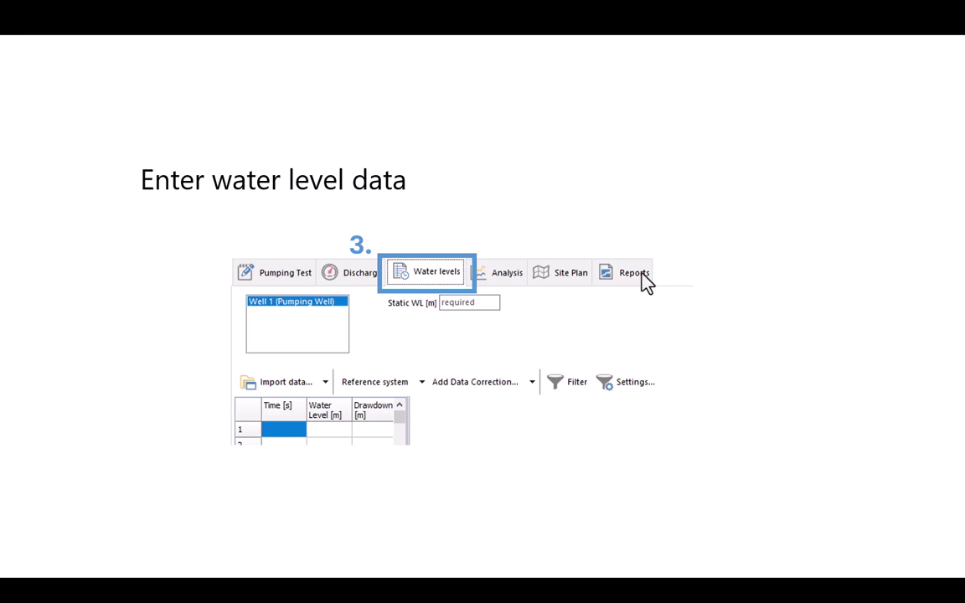
{"action": "key", "text": "Right"}
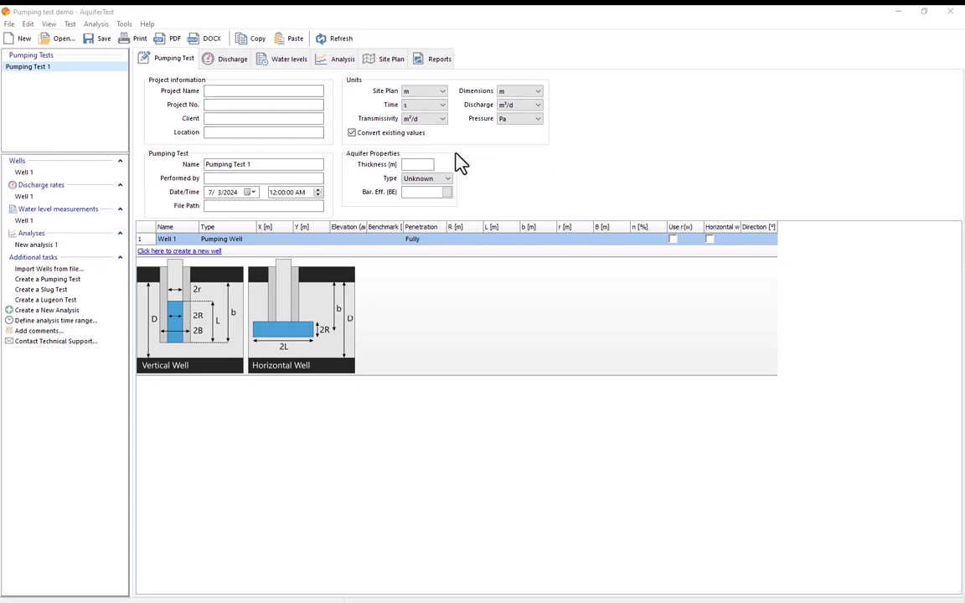
Step: Enter 'Pumping test demo' as the project name
{"action": "left_click", "coordinate": [243, 91]}
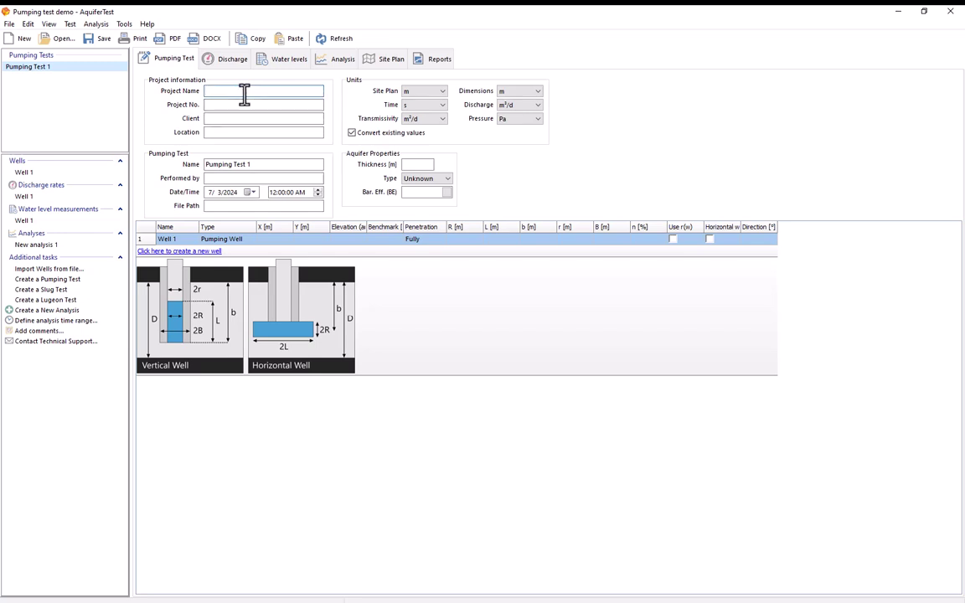
{"action": "type", "text": "Pumping test demo"}
Step: Set units: ft for site plan and dimensions, min for time, U.S. gal/min discharge, ft²/d transmissivity
{"action": "left_click", "coordinate": [417, 93]}
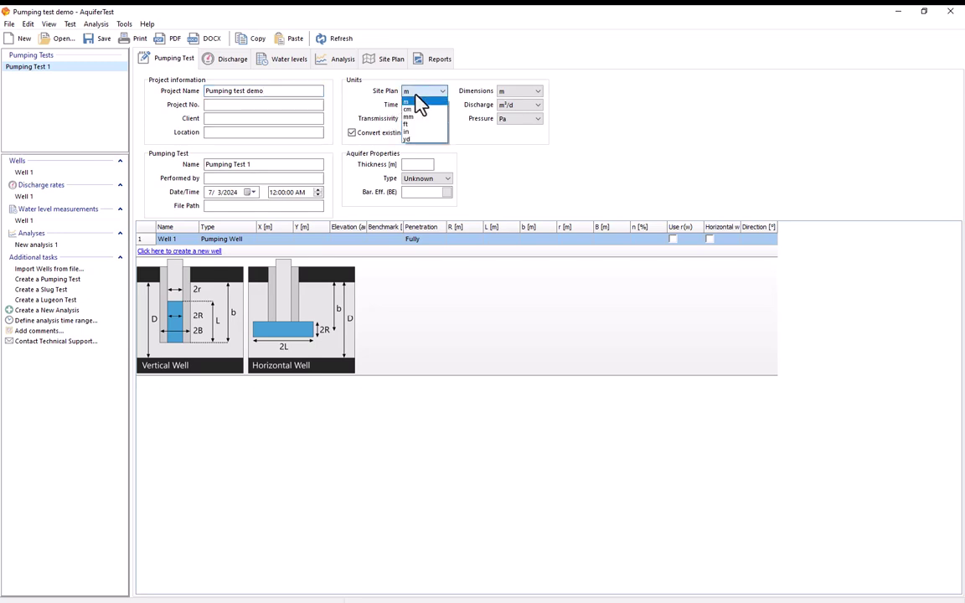
{"action": "left_click", "coordinate": [408, 124]}
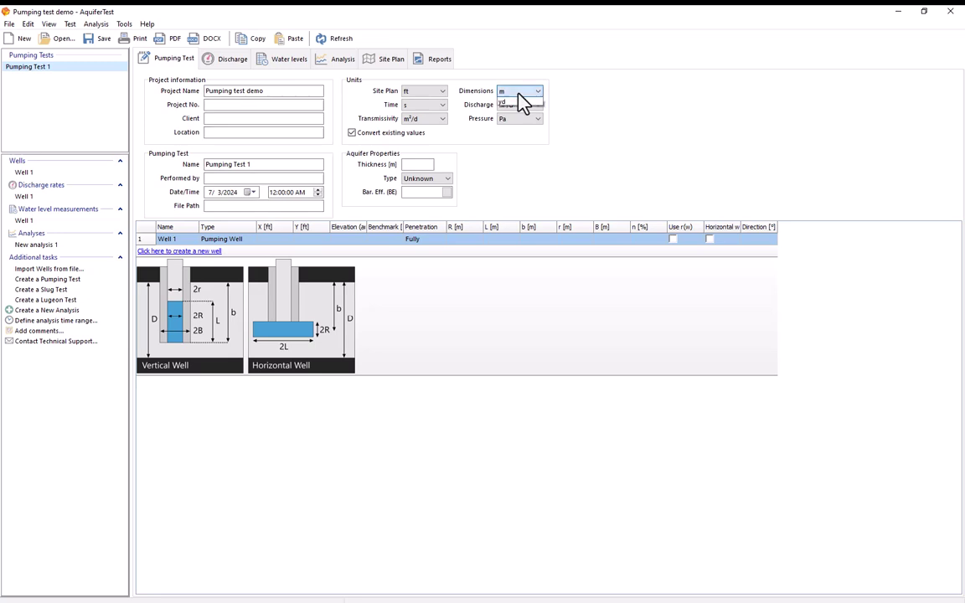
{"action": "left_click", "coordinate": [519, 92]}
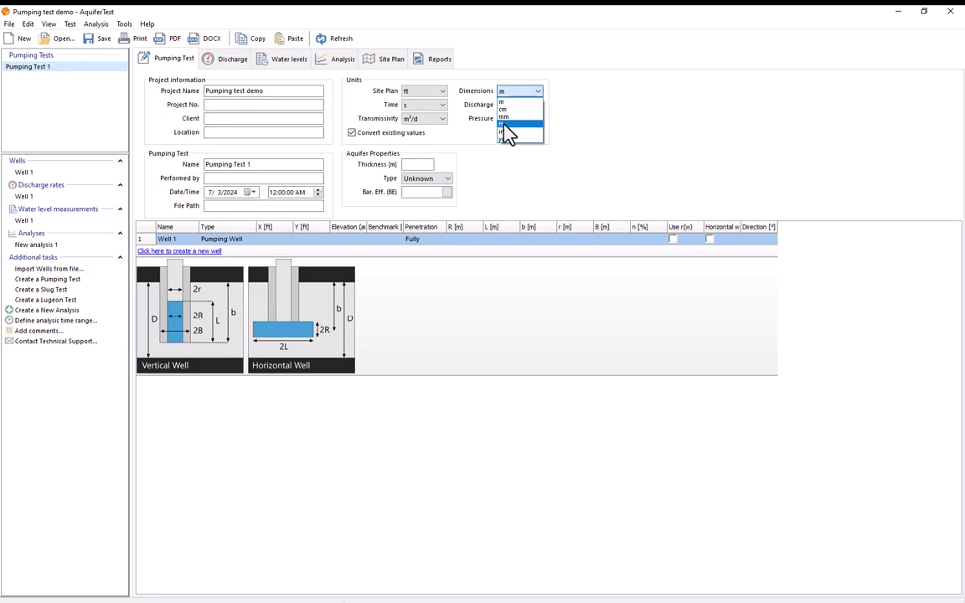
{"action": "left_click", "coordinate": [506, 125]}
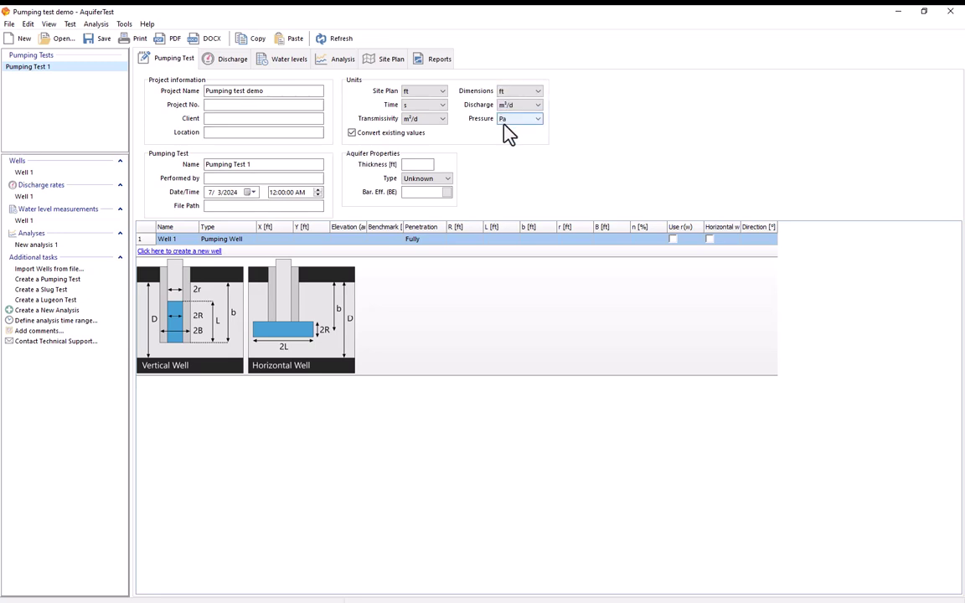
{"action": "left_click", "coordinate": [422, 106]}
{"action": "left_click", "coordinate": [418, 118]}
{"action": "key", "text": "Down"}
{"action": "left_click", "coordinate": [531, 108]}
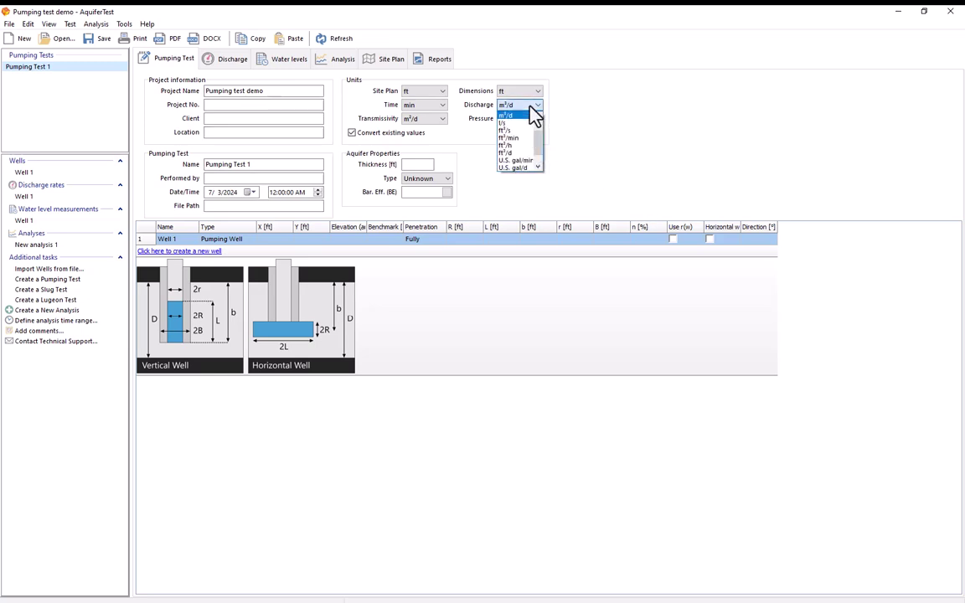
{"action": "left_click", "coordinate": [517, 161]}
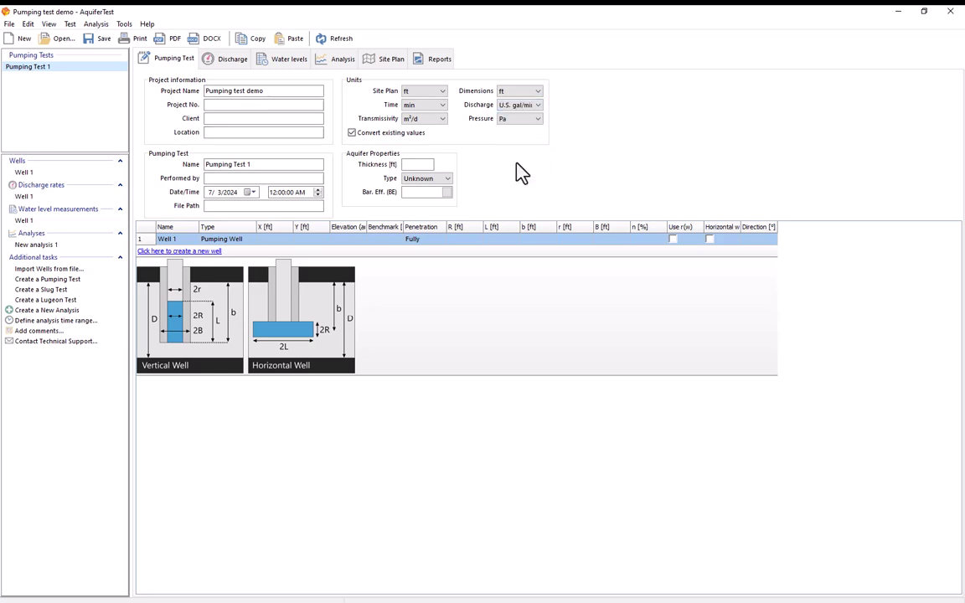
{"action": "left_click", "coordinate": [427, 120]}
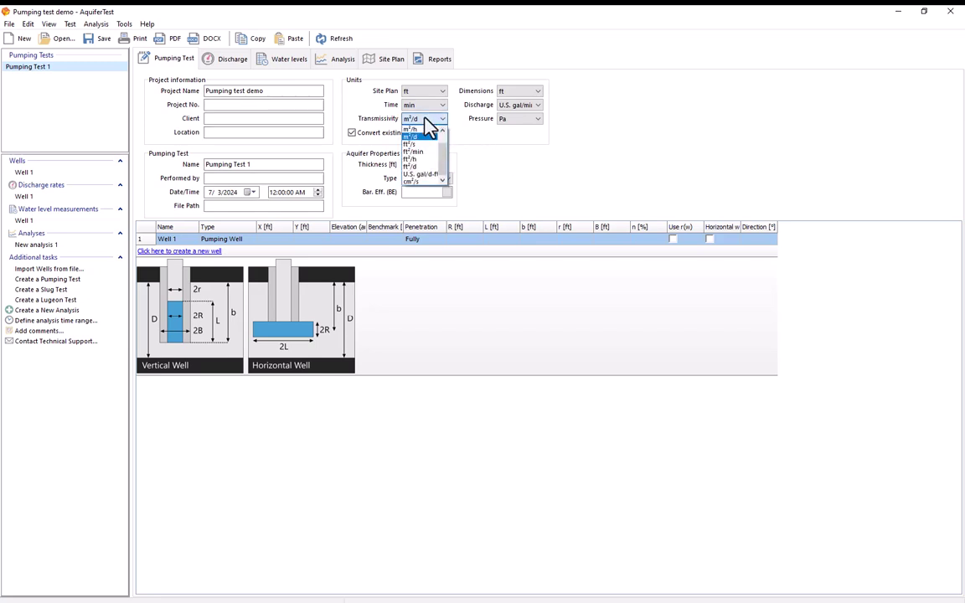
{"action": "left_click", "coordinate": [419, 167]}
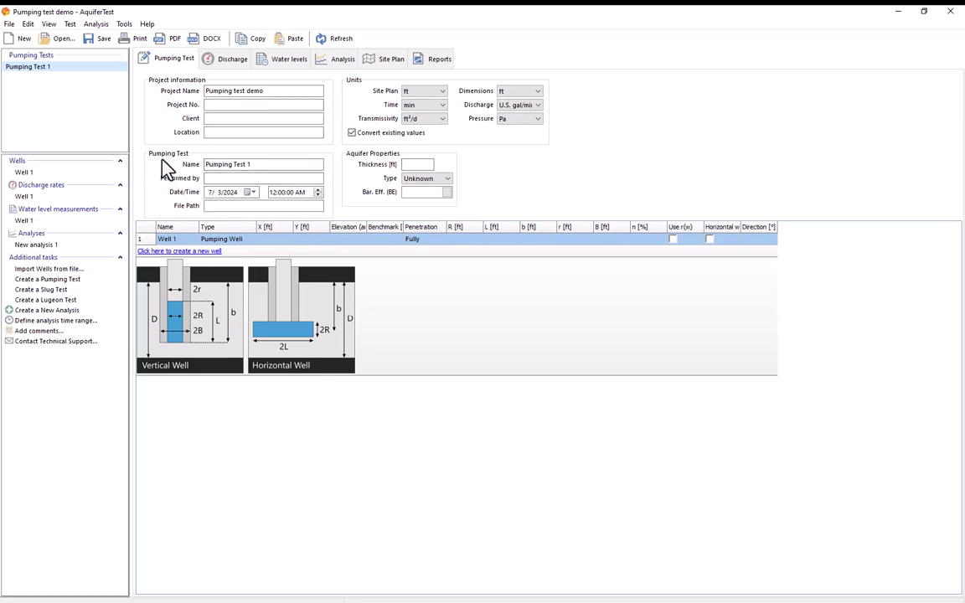
Step: Enter an aquifer thickness of 48 ft and set the aquifer type to Confined
{"action": "left_click", "coordinate": [413, 163]}
{"action": "type", "text": "48"}
{"action": "left_click", "coordinate": [423, 181]}
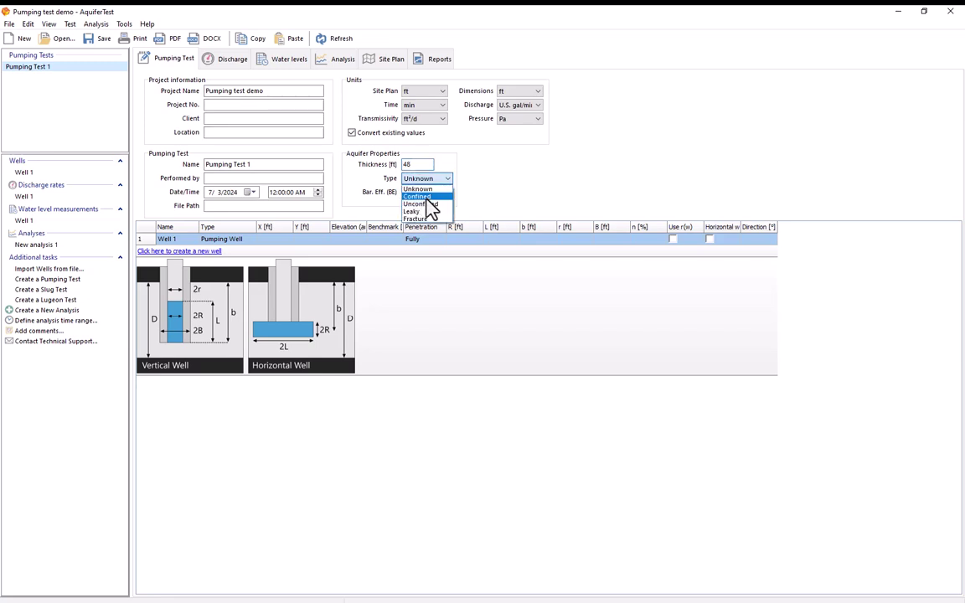
{"action": "left_click", "coordinate": [426, 197]}
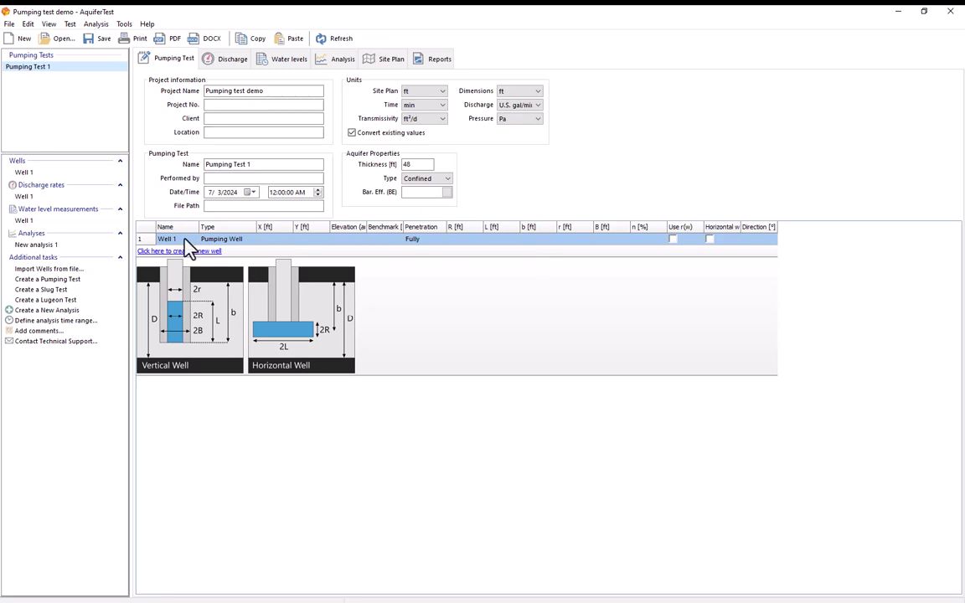
Step: Rename Well 1 to PW-1 and set its X and Y coordinates to 0
{"action": "type", "text": "PW-1"}
{"action": "left_click", "coordinate": [273, 240]}
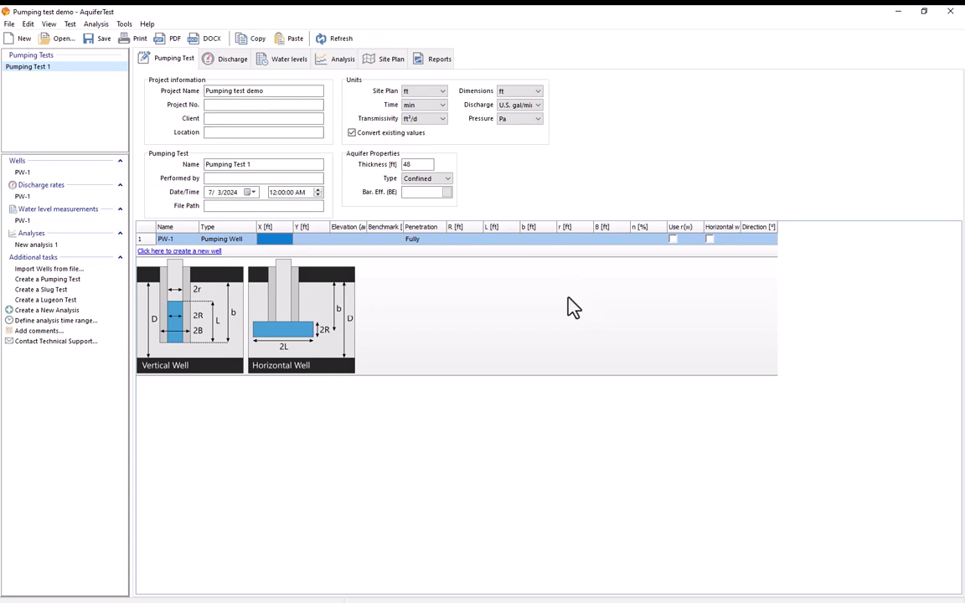
{"action": "left_click", "coordinate": [276, 241]}
{"action": "left_click", "coordinate": [307, 240]}
{"action": "key", "text": "Return"}
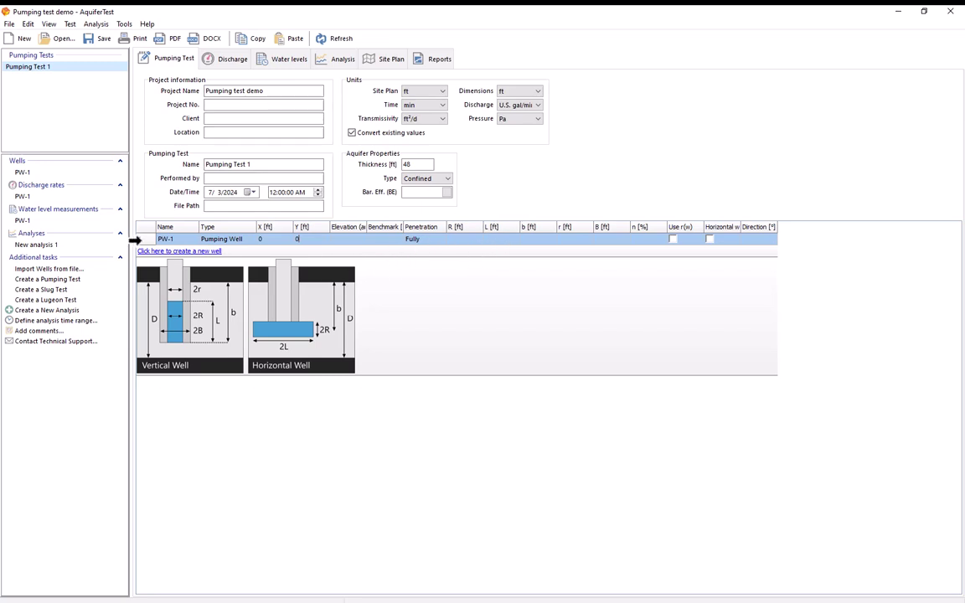
Step: Add a second well named OW-1 at X 824 ft, Y 0
{"action": "left_click", "coordinate": [211, 251]}
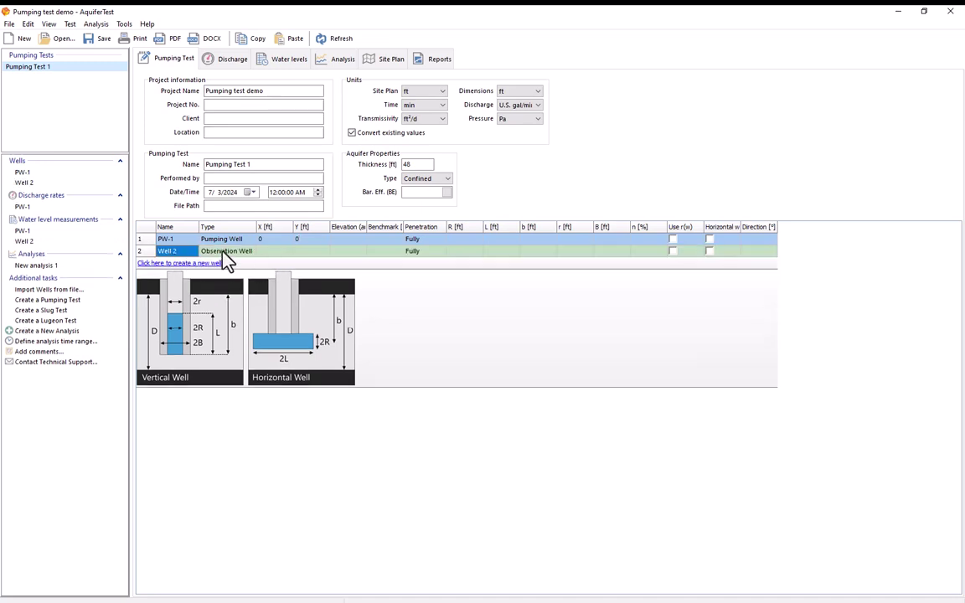
{"action": "left_click", "coordinate": [182, 251]}
{"action": "type", "text": "OW-1"}
{"action": "key", "text": "Return"}
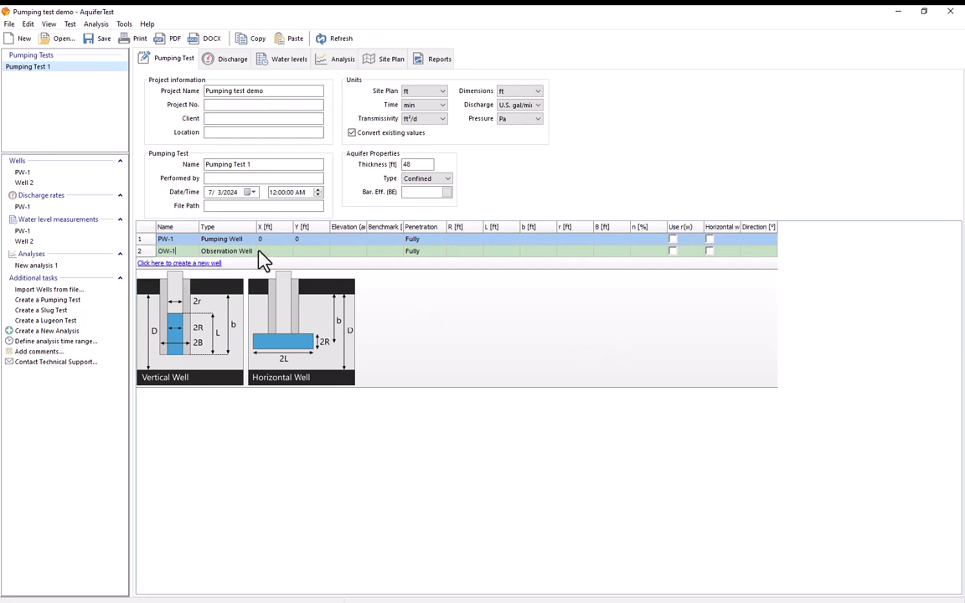
{"action": "left_click", "coordinate": [262, 252]}
{"action": "type", "text": "824"}
{"action": "left_click", "coordinate": [345, 252]}
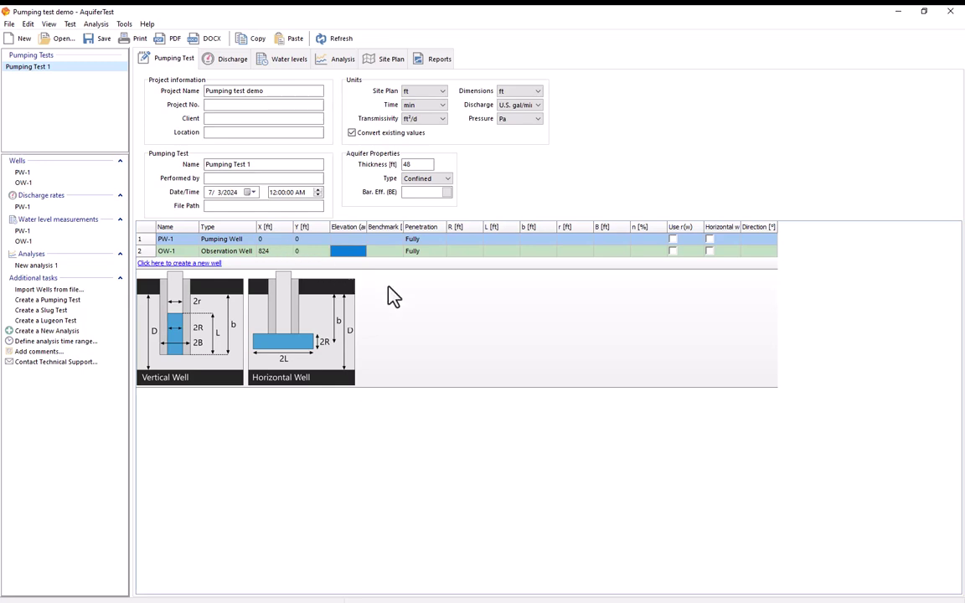
Step: Give PW-1 a constant discharge rate of 220 U.S. gal/min
{"action": "left_click", "coordinate": [219, 67]}
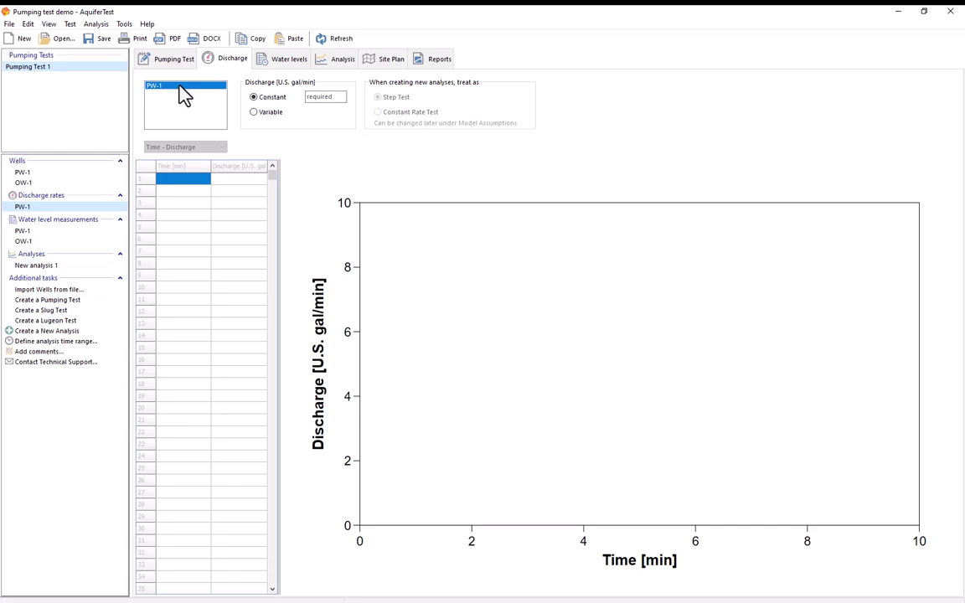
{"action": "left_click", "coordinate": [335, 100]}
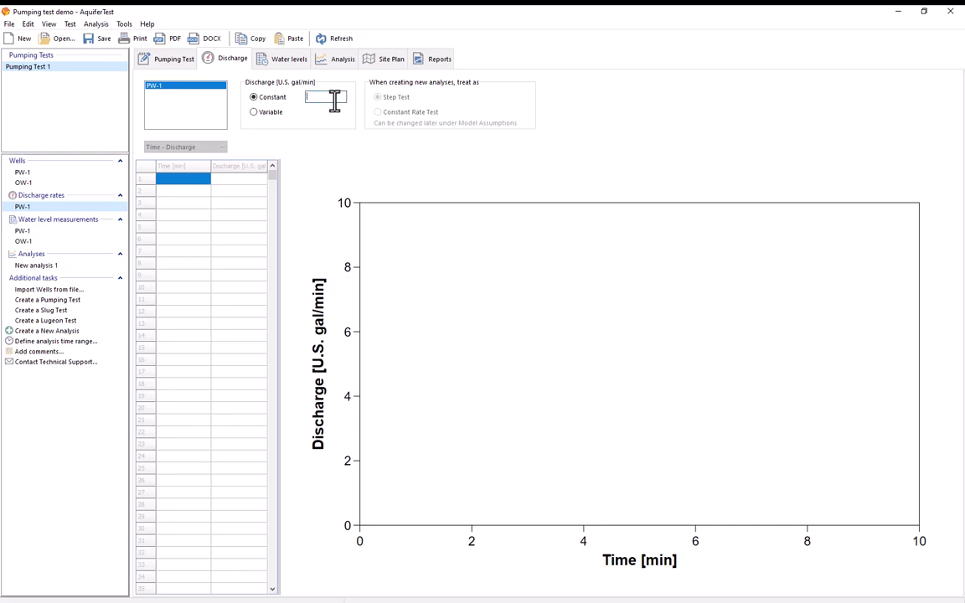
{"action": "type", "text": "220"}
{"action": "left_click", "coordinate": [255, 113]}
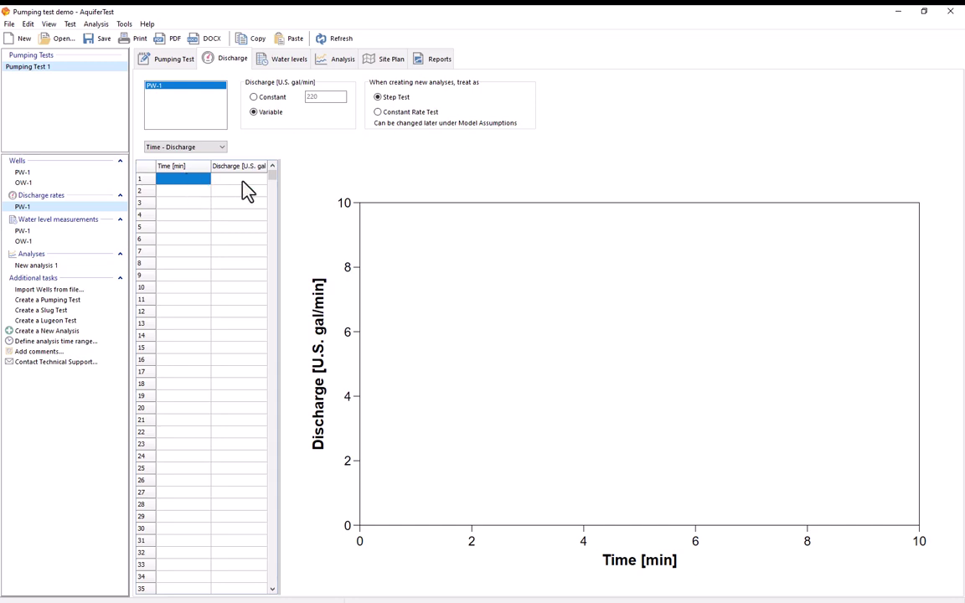
{"action": "left_click", "coordinate": [275, 101]}
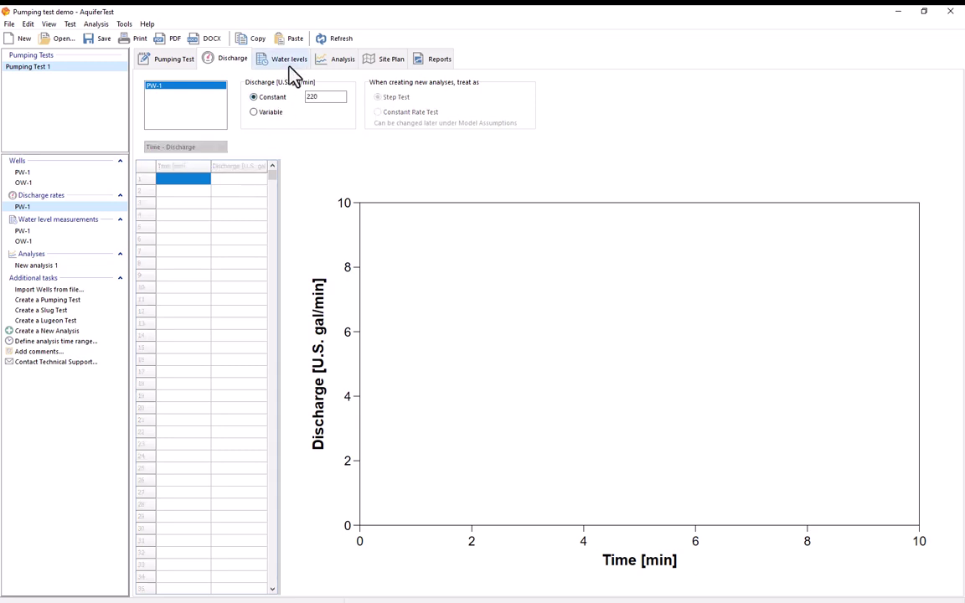
Step: Set OW-1's water levels to the Time - Drawdown reference system with static water level 0 ft
{"action": "left_click", "coordinate": [289, 65]}
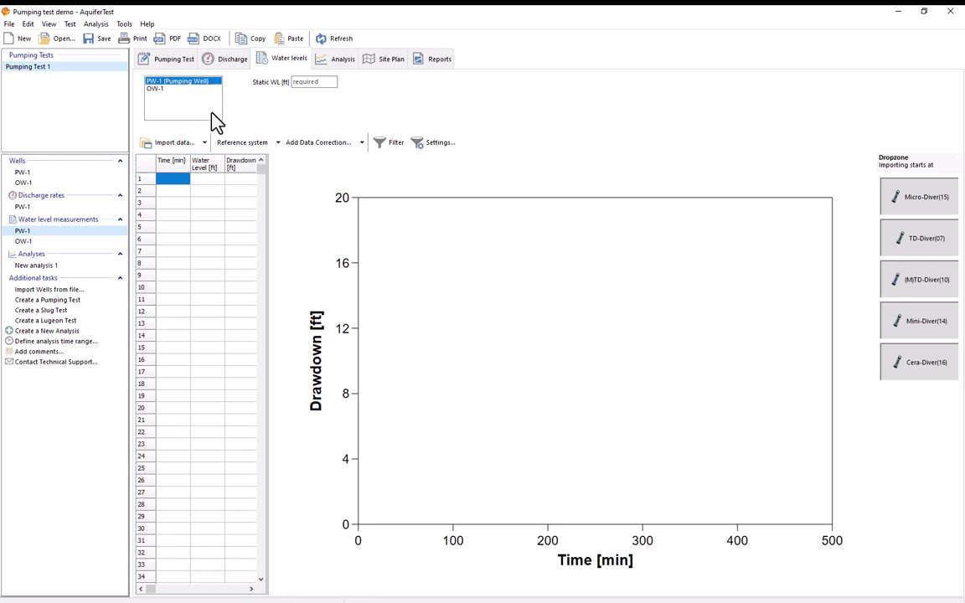
{"action": "left_click", "coordinate": [156, 89]}
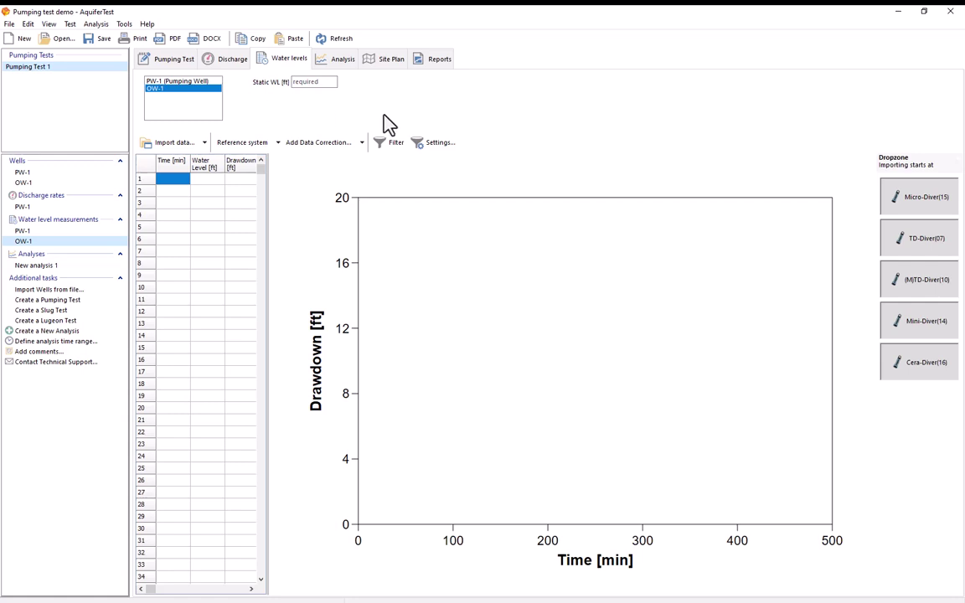
{"action": "left_click", "coordinate": [278, 143]}
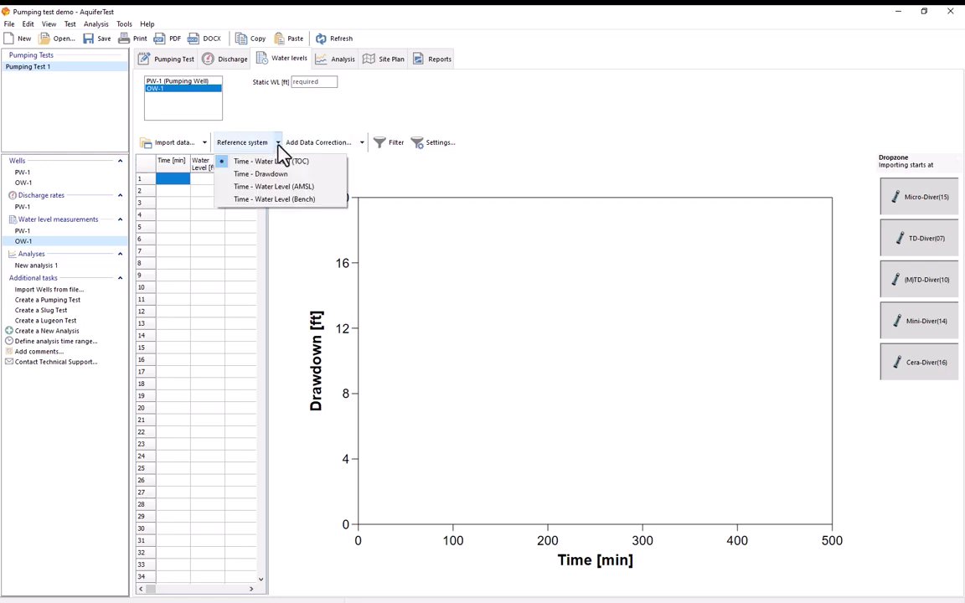
{"action": "left_click", "coordinate": [266, 174]}
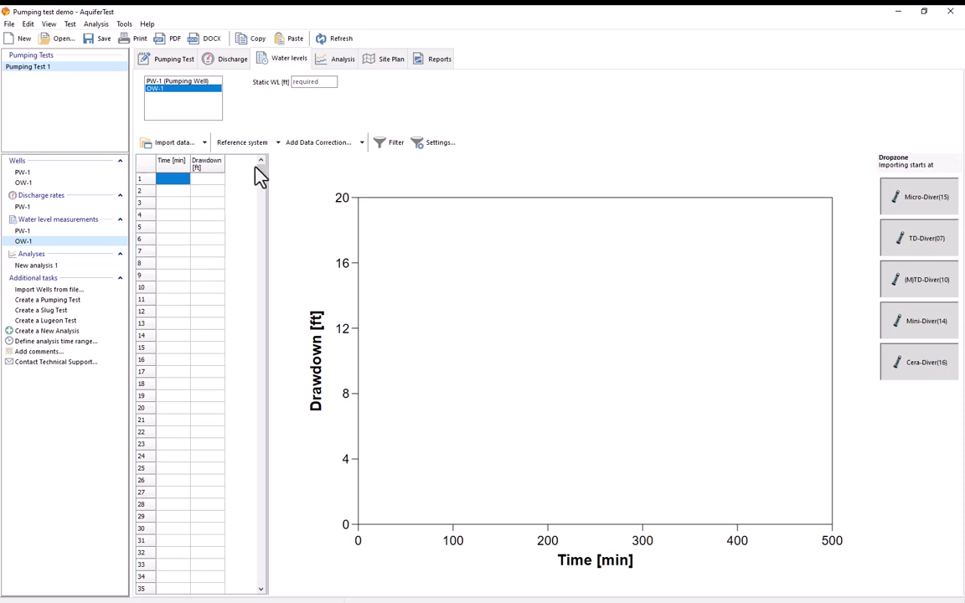
{"action": "left_click", "coordinate": [318, 82]}
{"action": "left_click", "coordinate": [179, 190]}
Step: Import OW-1's 22 drawdown readings (3–500 min) from Exercise1.xlsx
{"action": "left_click", "coordinate": [172, 151]}
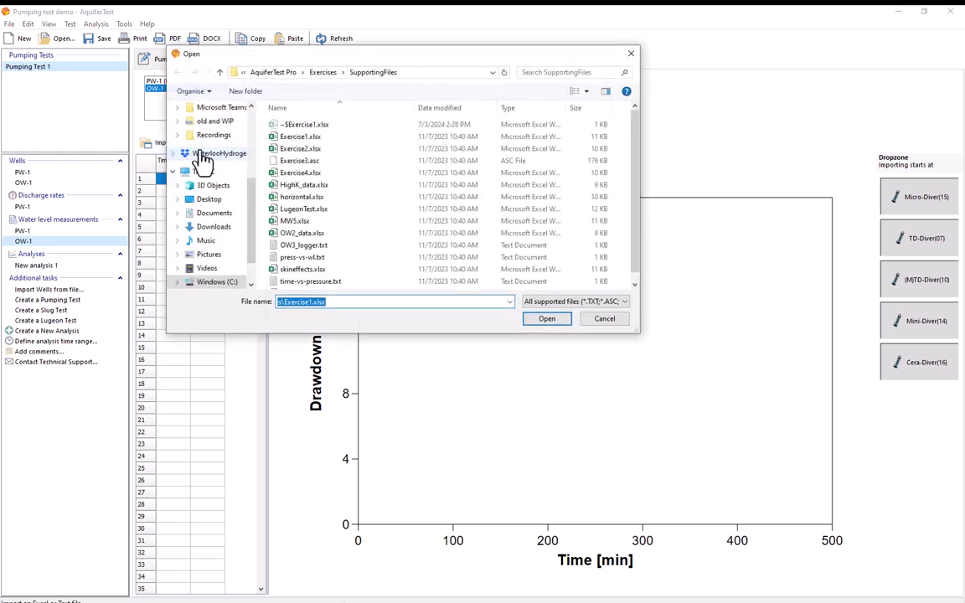
{"action": "double_click", "coordinate": [290, 137]}
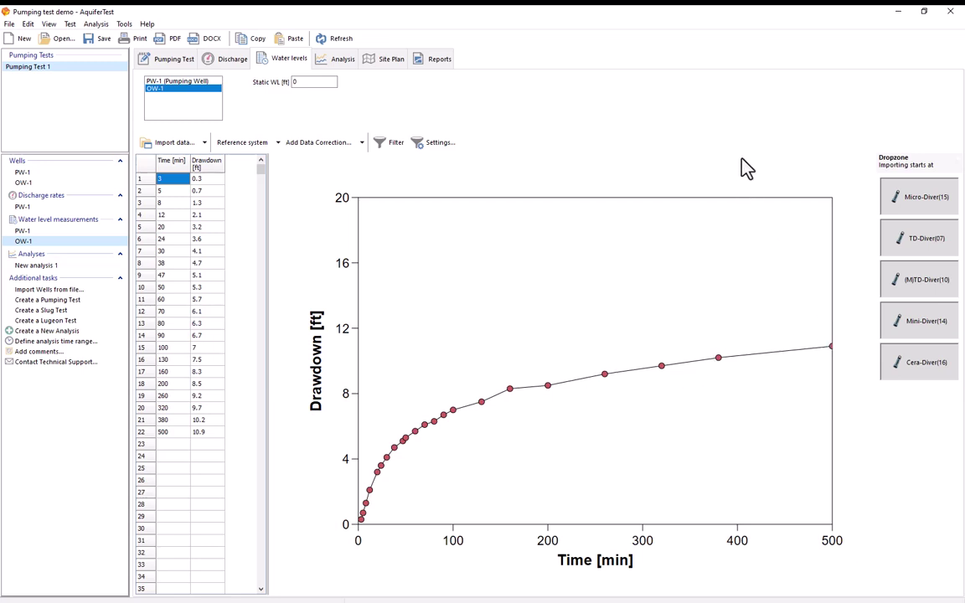
Step: Include OW-1's data in the analysis graph and rename the analysis to 'Theis analysis'
{"action": "left_click", "coordinate": [337, 61]}
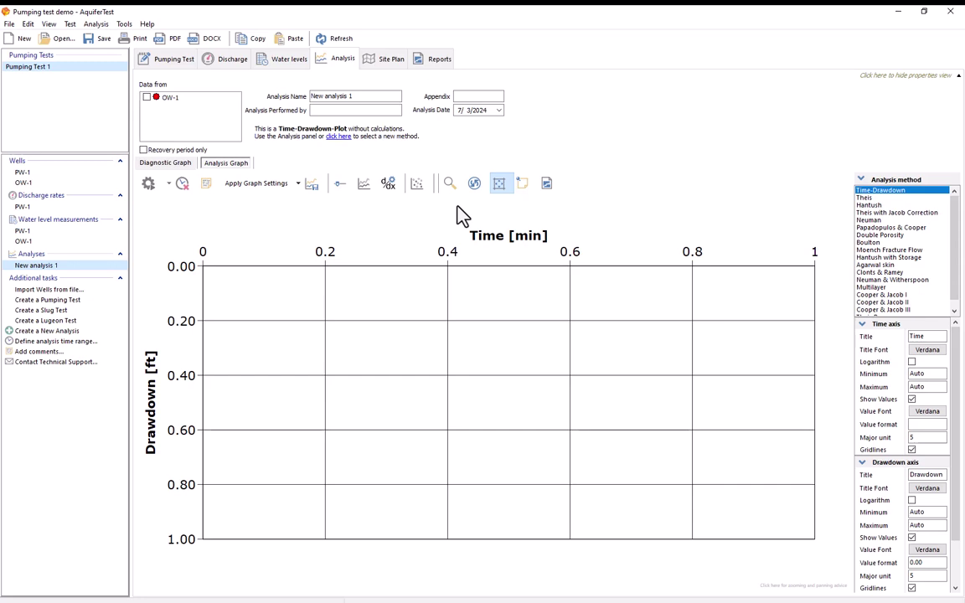
{"action": "left_click", "coordinate": [147, 97]}
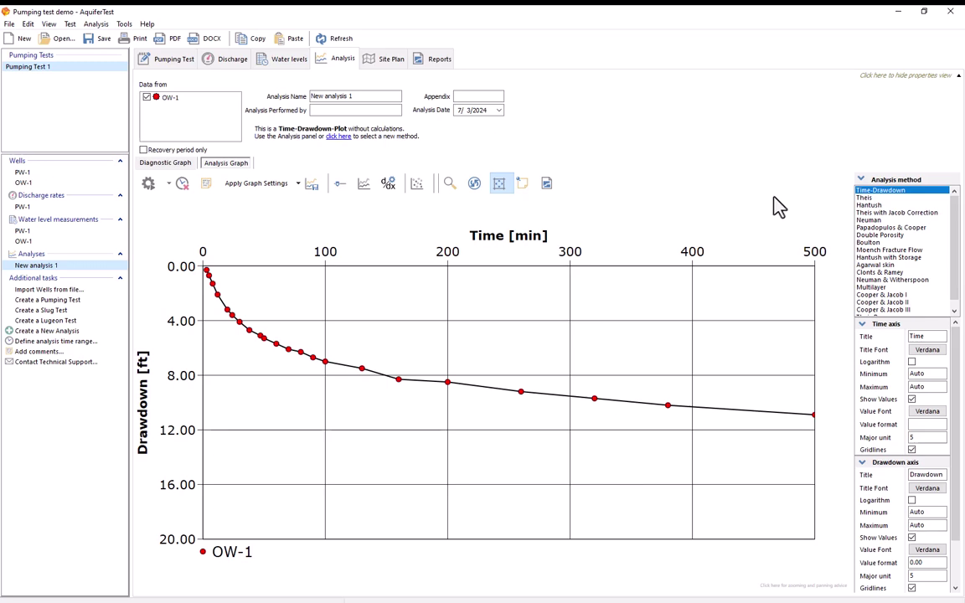
{"action": "left_click_drag", "start_coordinate": [367, 95], "coordinate": [280, 90]}
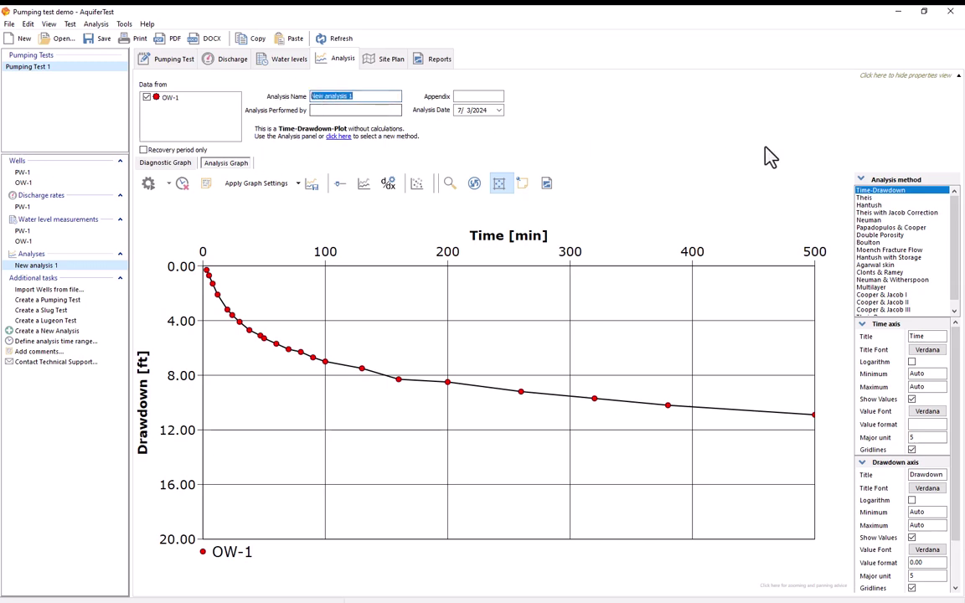
{"action": "type", "text": "Theis anal"}
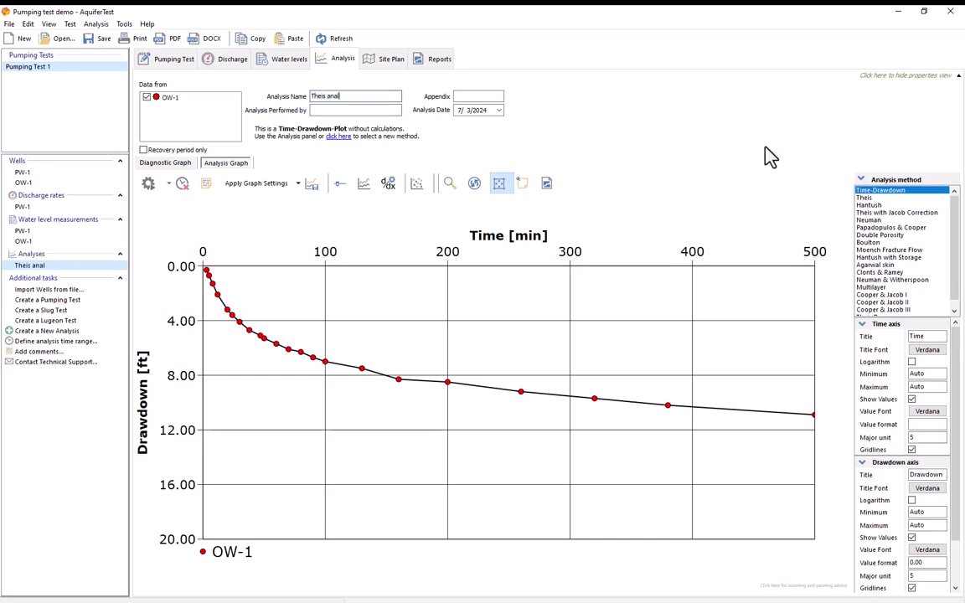
{"action": "type", "text": "ysis"}
Step: Apply the Theis method and hand-match the curve with T 2.03E3 ft²/d and S 1.63E-5
{"action": "left_click", "coordinate": [862, 199]}
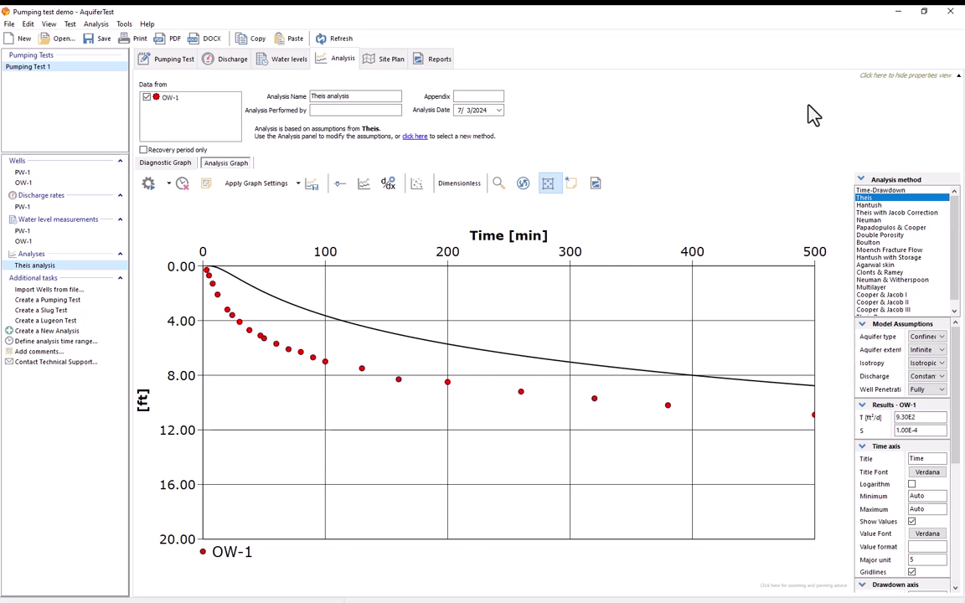
{"action": "left_click", "coordinate": [338, 191]}
{"action": "left_click_drag", "start_coordinate": [360, 268], "coordinate": [361, 262]}
{"action": "mouse_move", "coordinate": [463, 263]}
{"action": "left_mouse_down"}
{"action": "mouse_move", "coordinate": [472, 262]}
{"action": "mouse_move", "coordinate": [465, 271]}
{"action": "left_mouse_up"}
{"action": "left_click_drag", "start_coordinate": [362, 262], "coordinate": [365, 264]}
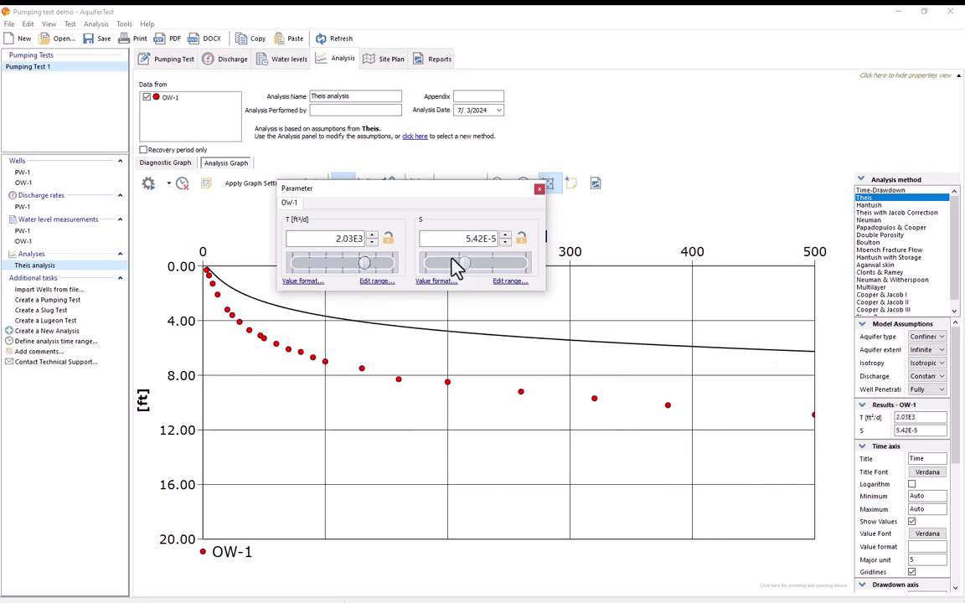
{"action": "left_click_drag", "start_coordinate": [459, 265], "coordinate": [457, 266]}
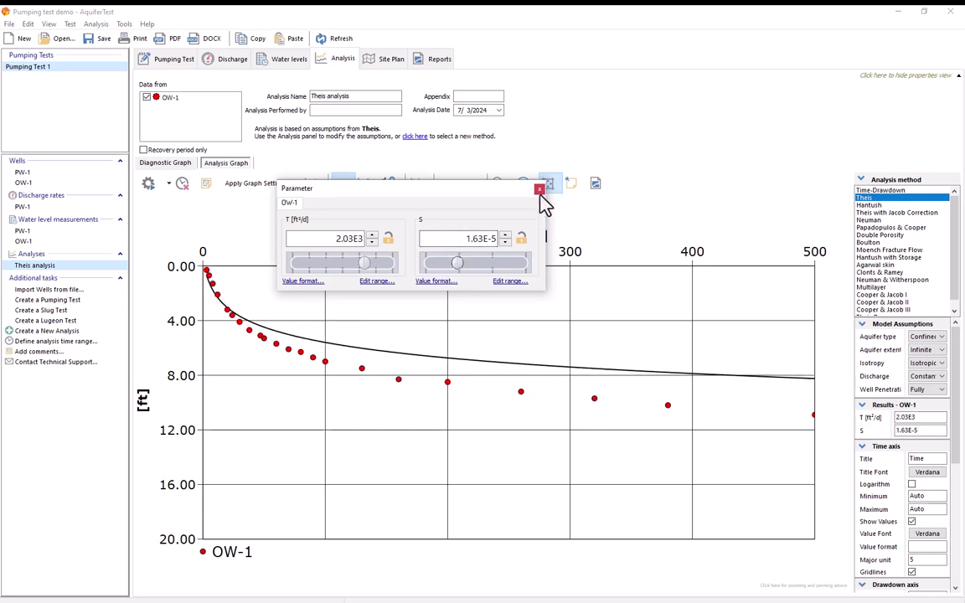
{"action": "left_click", "coordinate": [539, 190]}
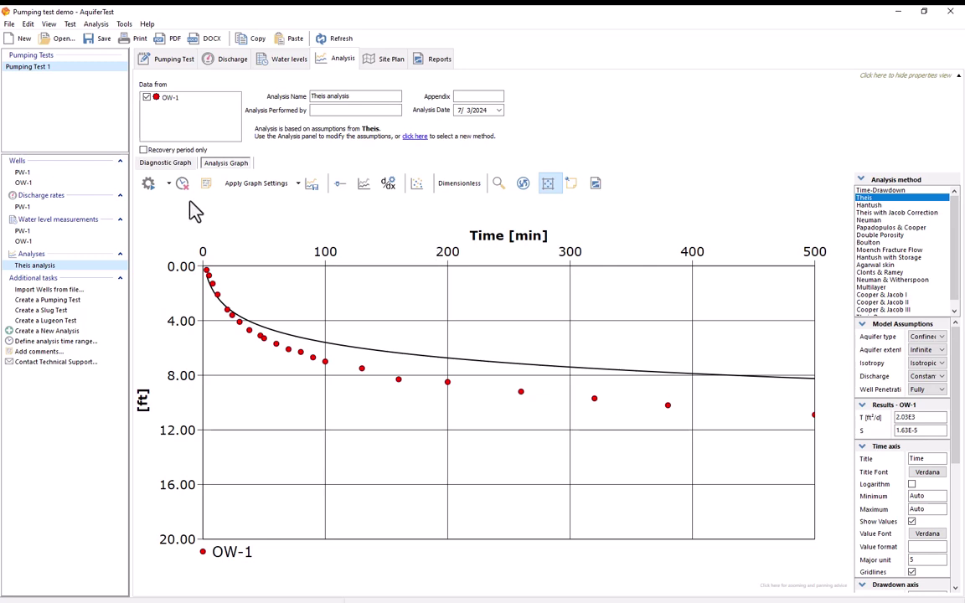
Step: Auto-fit the Theis curve and check the fitted T 1.32E3 ft²/d and S 2.09E-5
{"action": "left_click", "coordinate": [148, 185]}
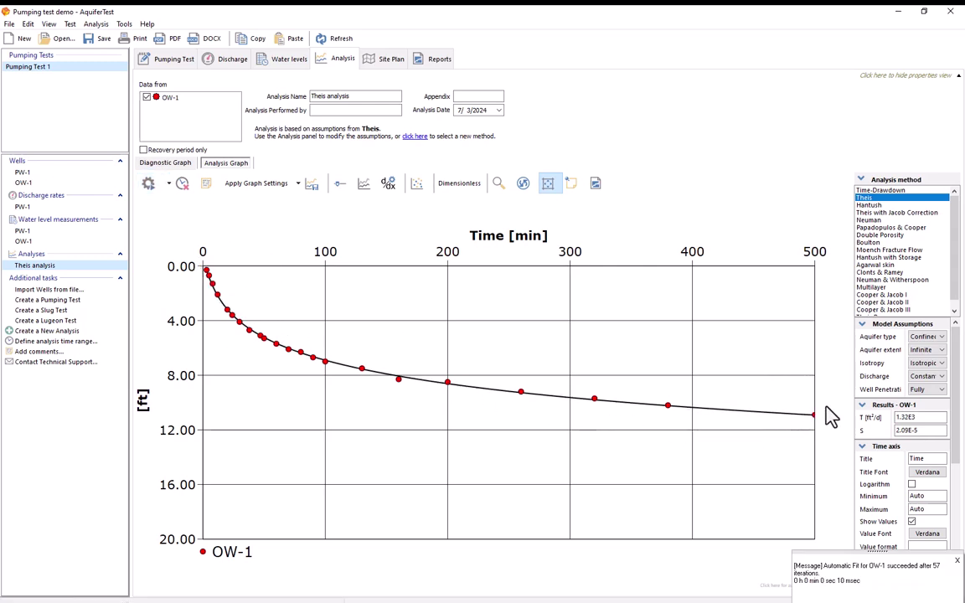
{"action": "left_click", "coordinate": [929, 421]}
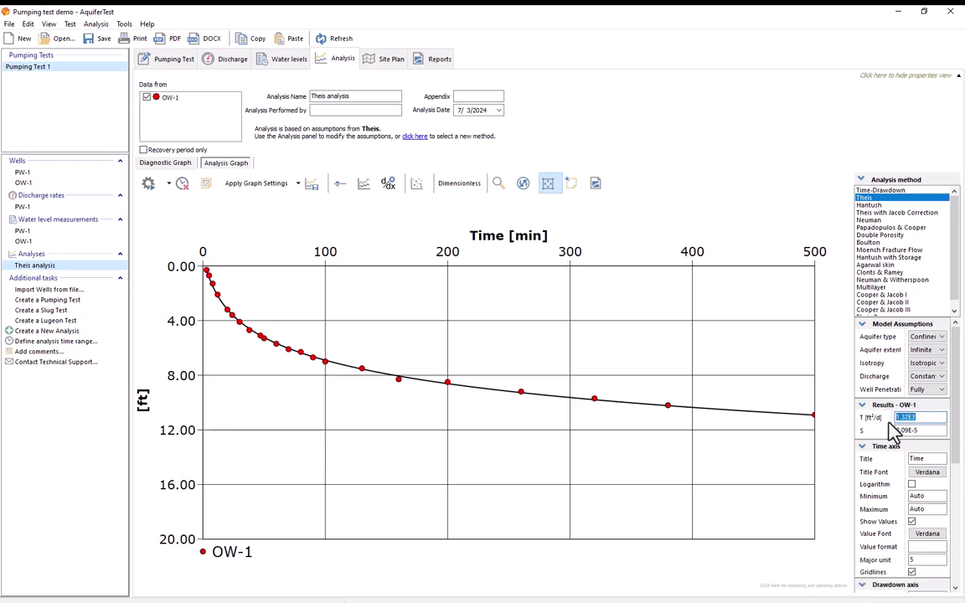
{"action": "left_click", "coordinate": [920, 430]}
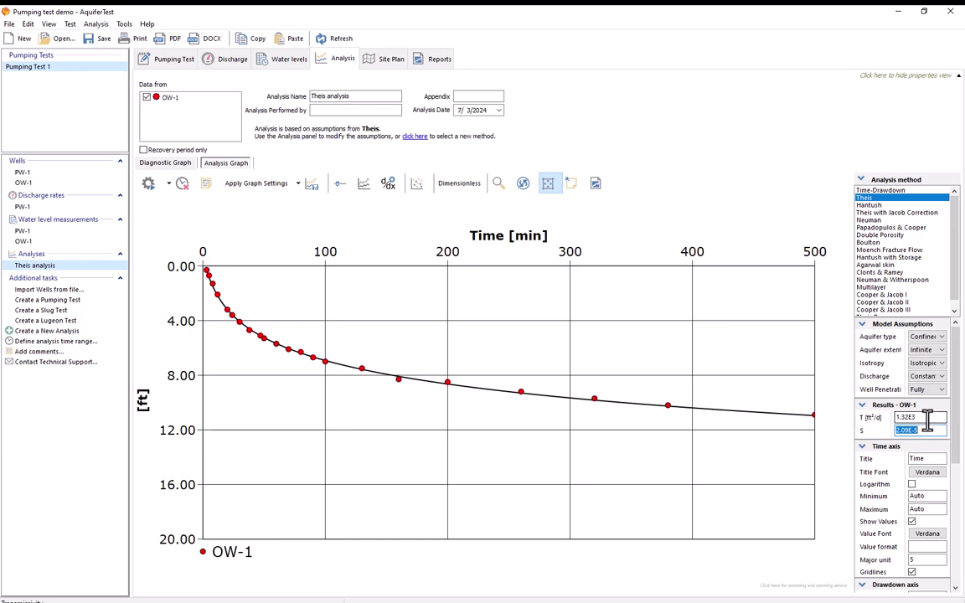
{"action": "left_click", "coordinate": [911, 418]}
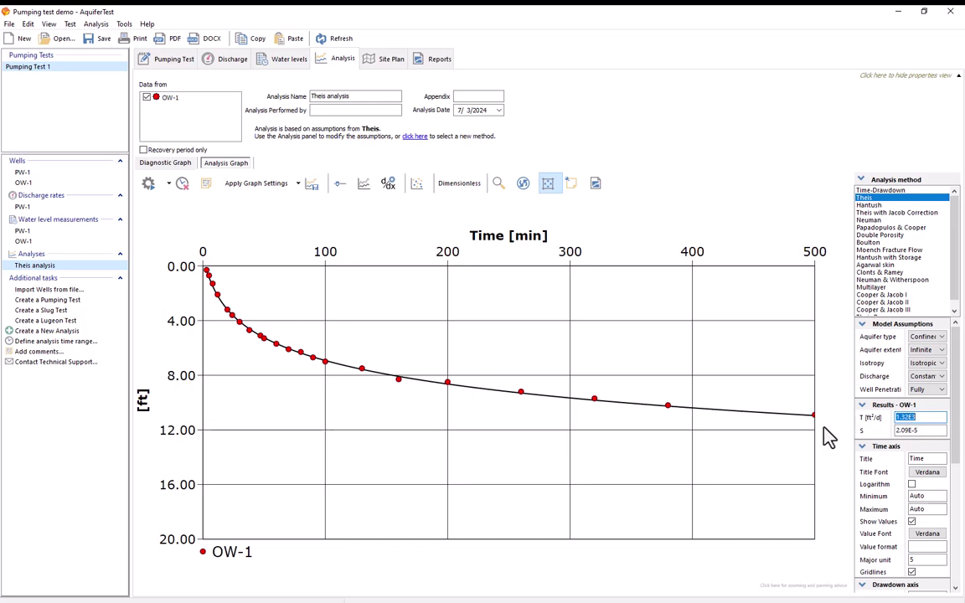
Step: Apply the Log-Log graph preset, plotting sD against tD, and review the axis and diagram settings
{"action": "left_click", "coordinate": [282, 185]}
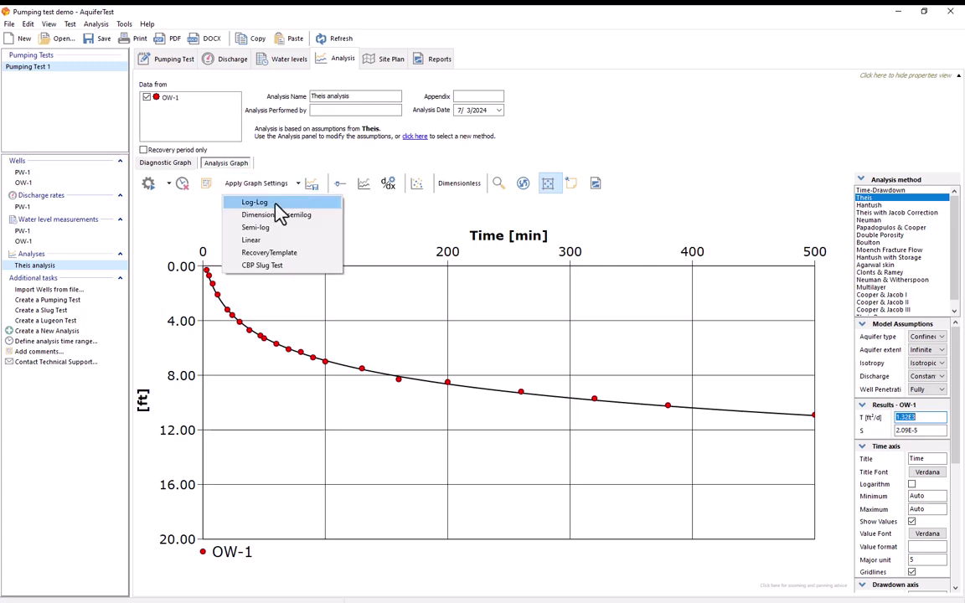
{"action": "left_click", "coordinate": [275, 203]}
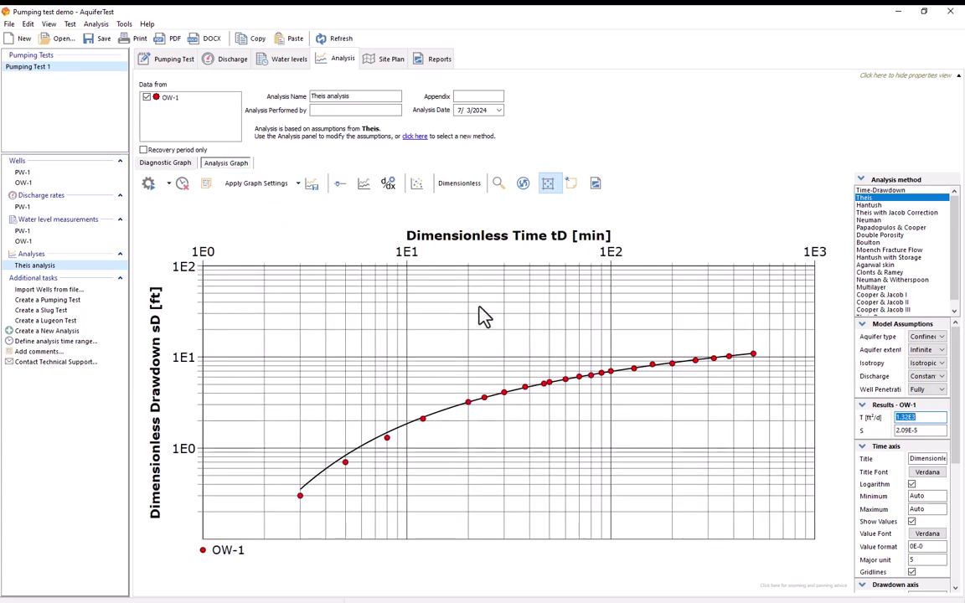
{"action": "left_click_drag", "start_coordinate": [954, 402], "coordinate": [951, 469]}
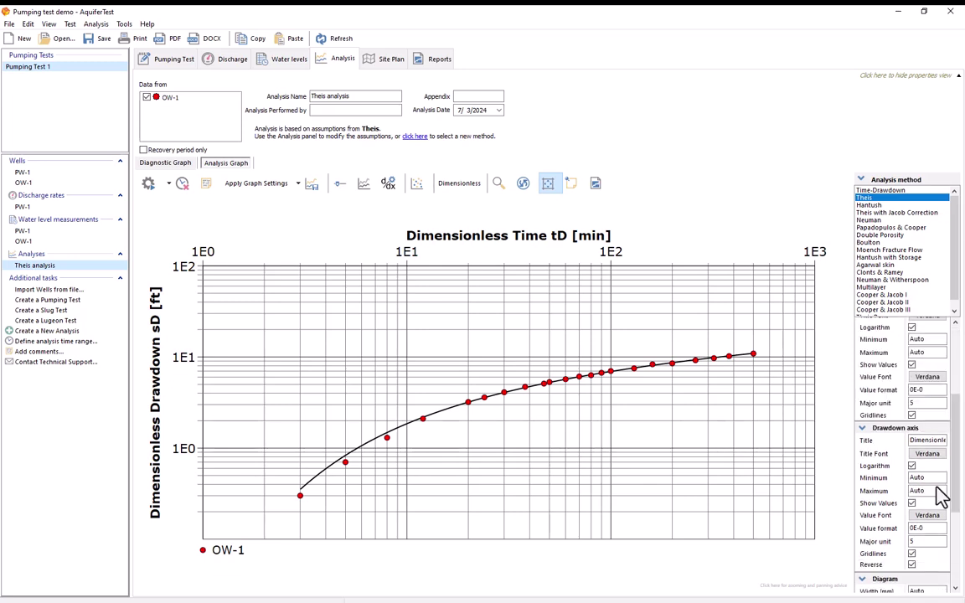
{"action": "left_click_drag", "start_coordinate": [955, 435], "coordinate": [958, 526]}
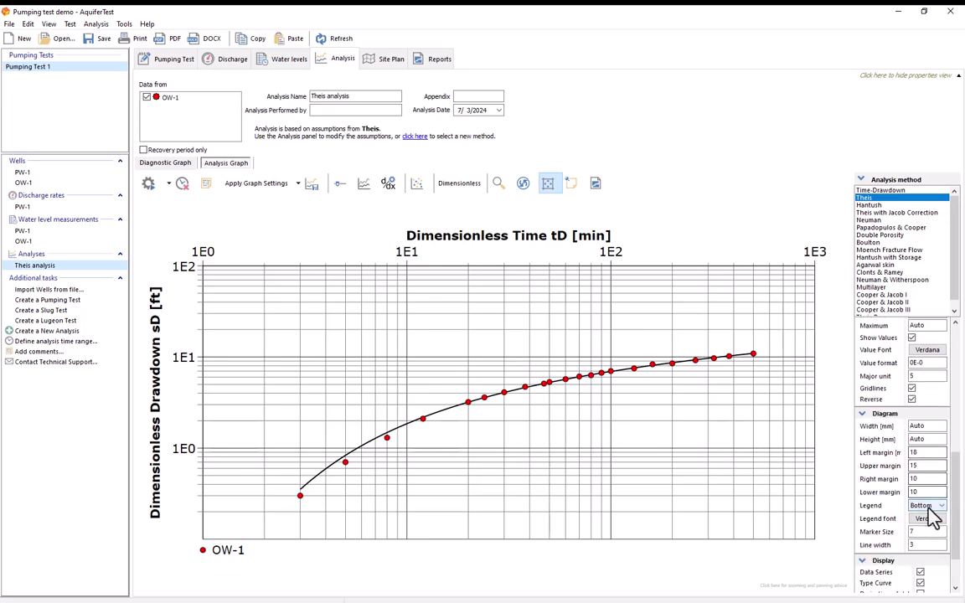